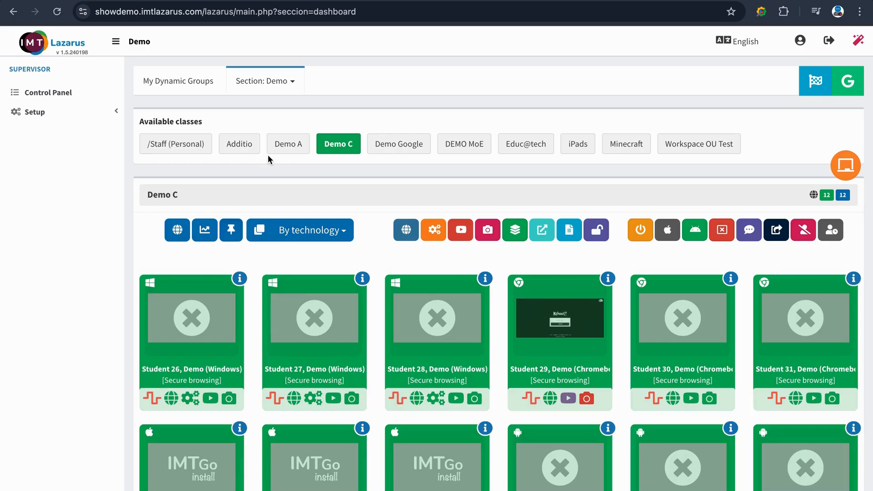
Step: Show the dynamic groups on the control panel and open the My Dynamic Groups management list in the setup section
left_click(201, 88)
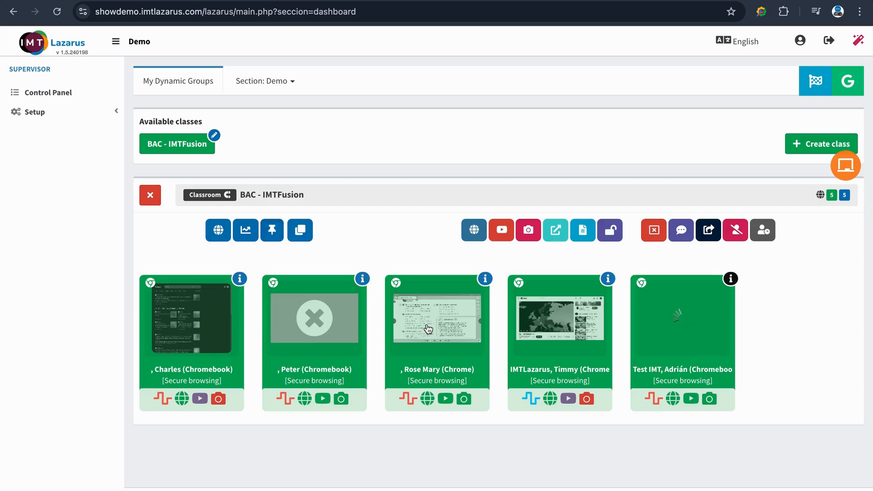
left_click(120, 116)
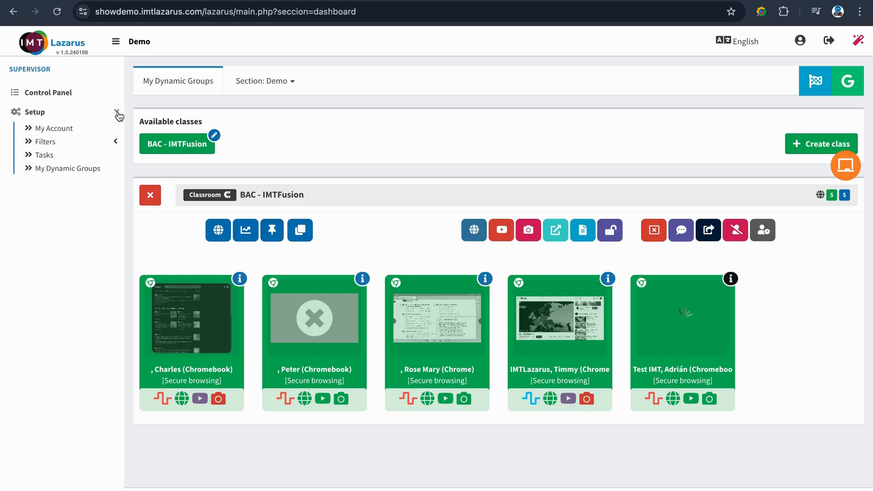
left_click(111, 172)
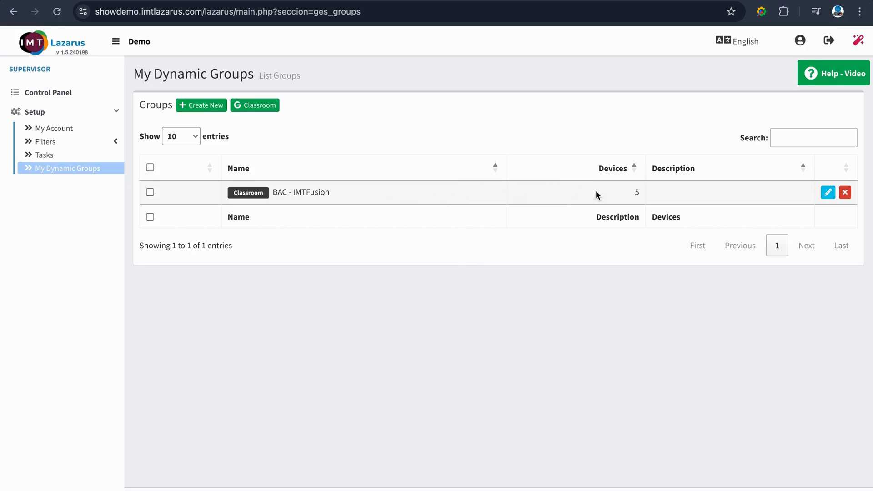
Step: Create a new dynamic group named "My Dynamic Group 1" with no description and dismiss the success message
left_click(220, 109)
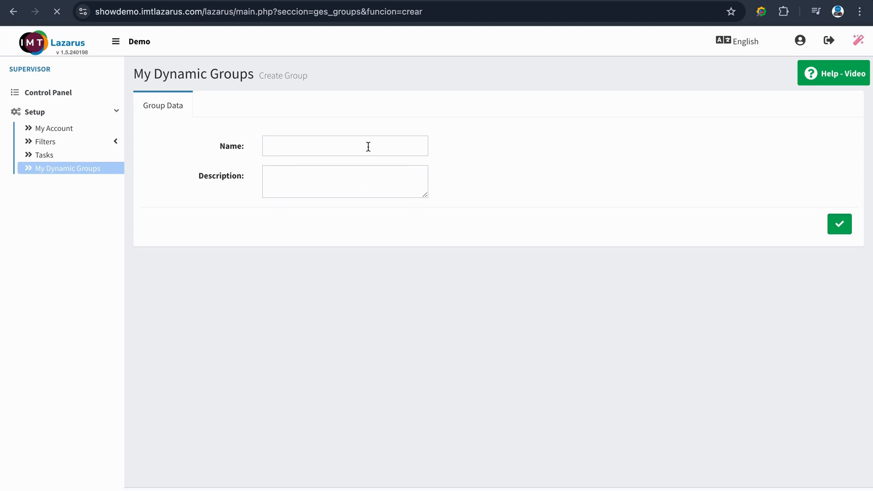
left_click(369, 147)
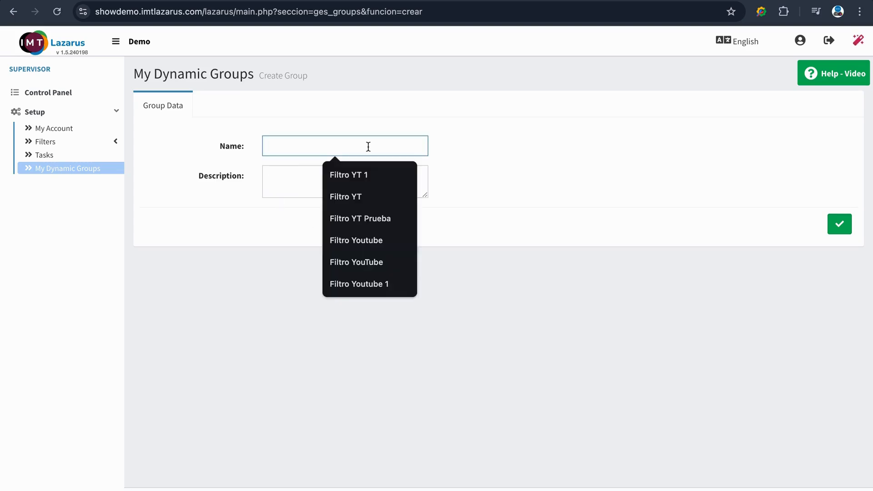
type("My Dynamic")
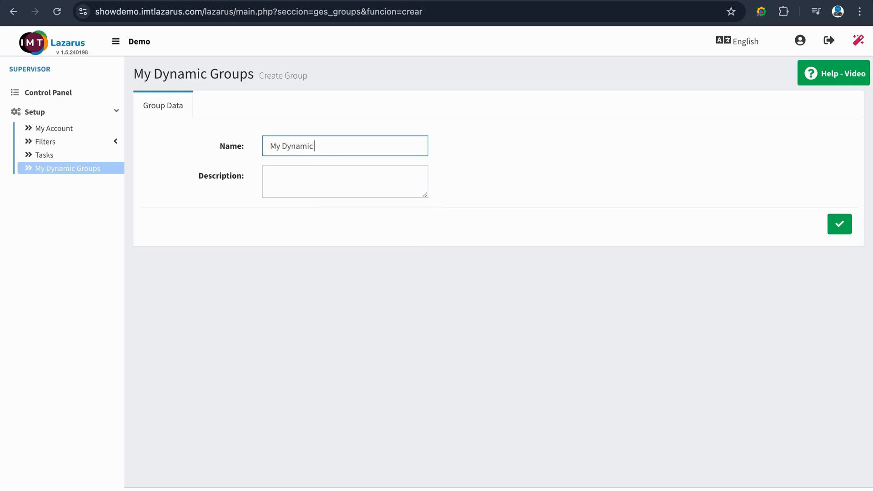
type(" Group 1")
key("Tab")
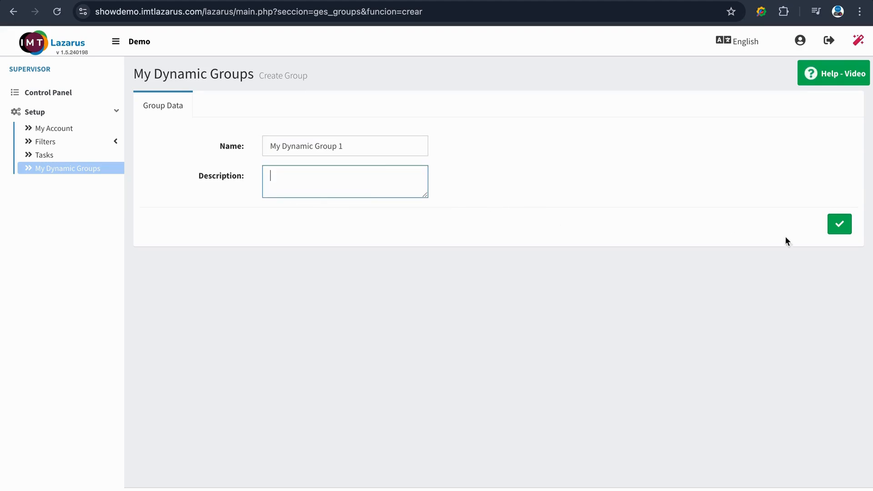
left_click(842, 229)
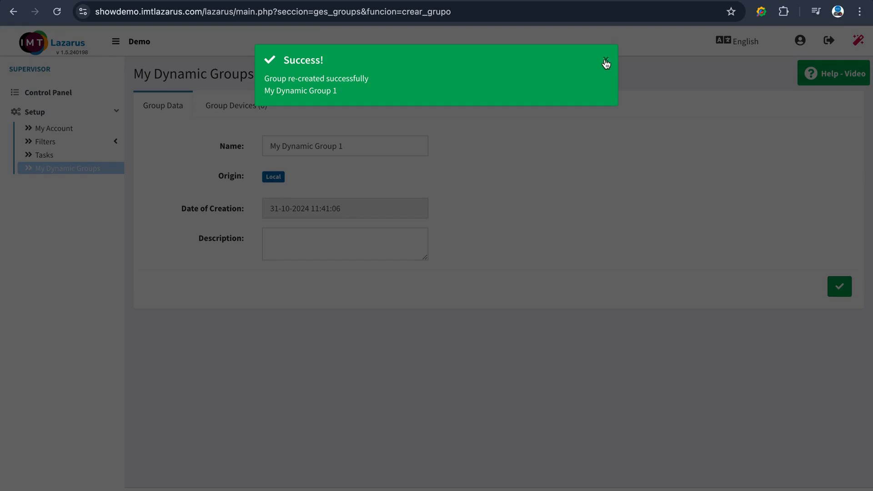
left_click(606, 62)
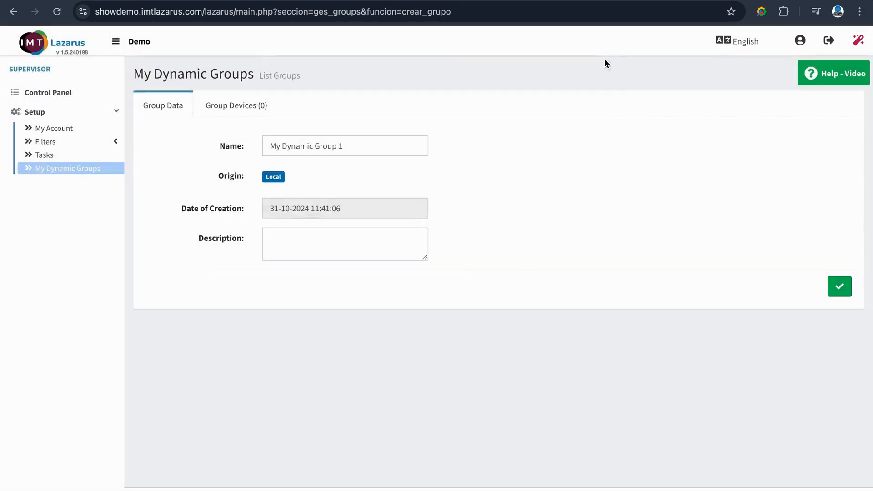
Step: Add the first listed Windows device, the Student 05 and Student 07 Chromebooks and the Student 09 iPad to the group's devices
left_click(250, 121)
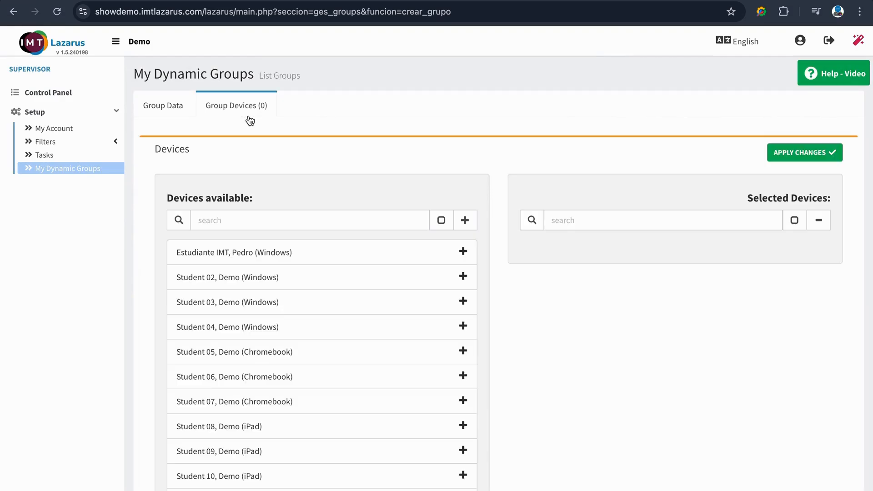
scroll(520, 150, "down", 3)
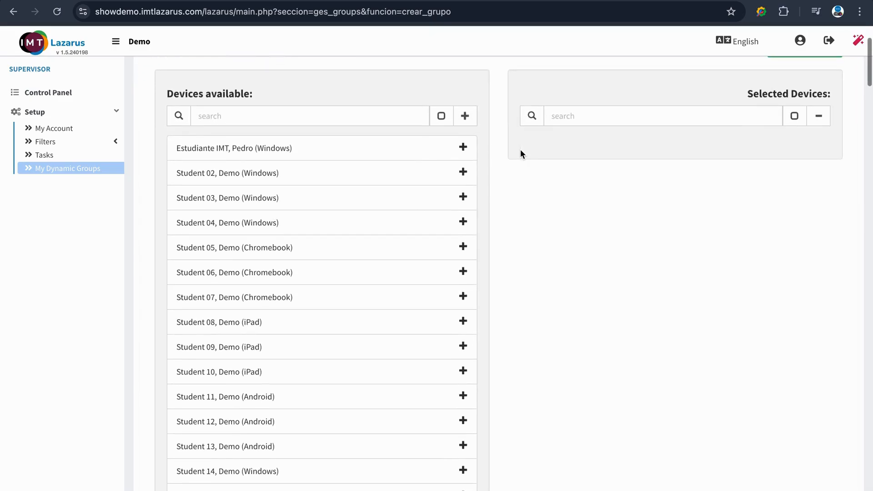
scroll(412, 273, "down", 4)
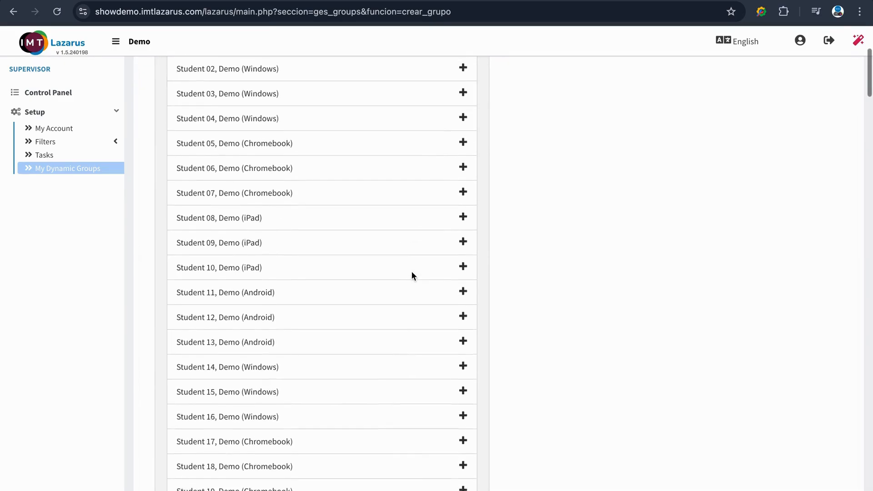
scroll(411, 273, "up", 3)
scroll(412, 272, "up", 3)
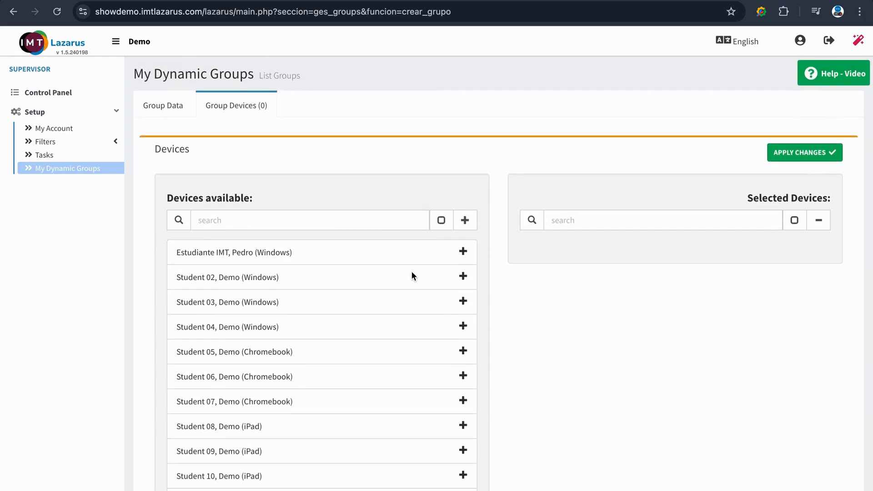
left_click(464, 252)
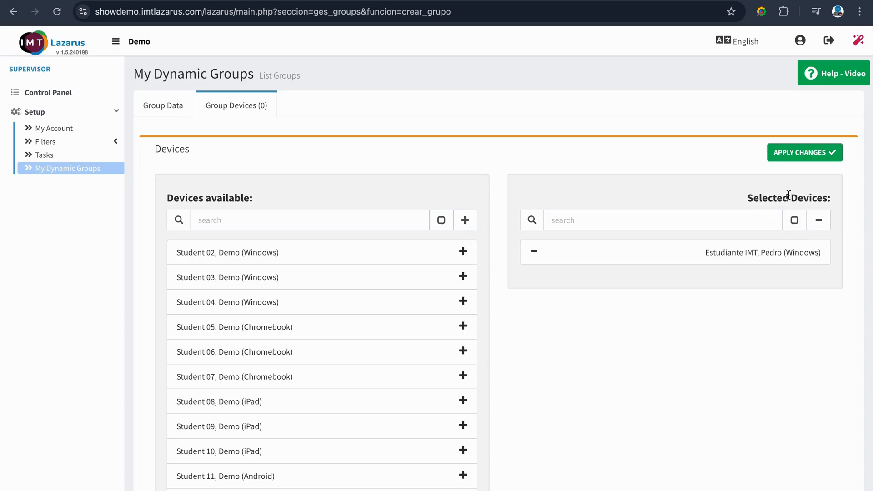
left_click(463, 326)
left_click(463, 351)
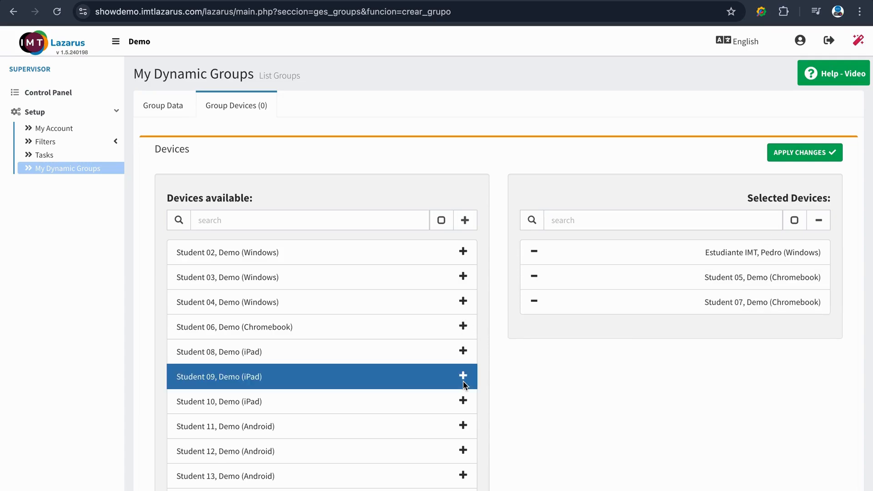
left_click(462, 377)
Step: Search the available devices for "ce", add the Android device to the group and apply the changes
left_click(358, 219)
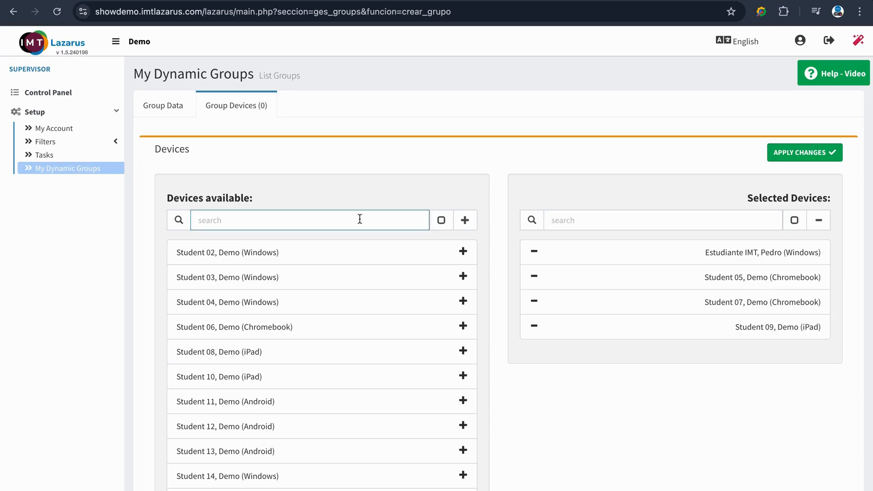
type("ce")
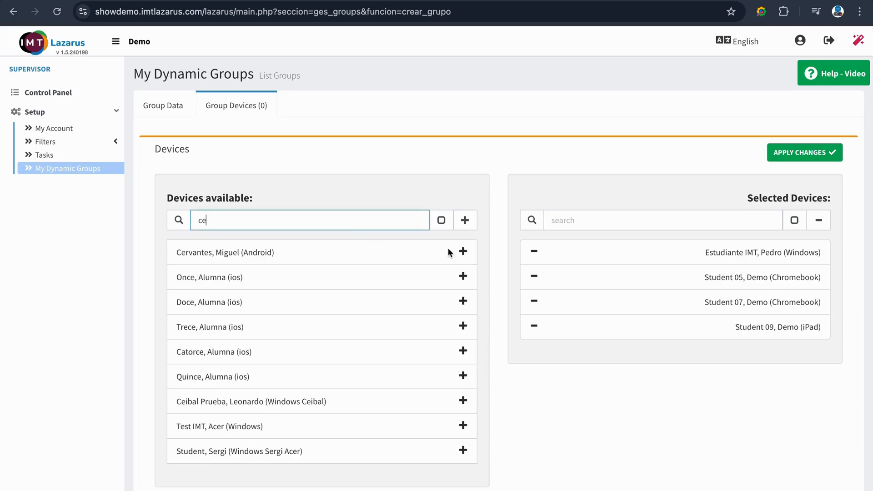
left_click(463, 252)
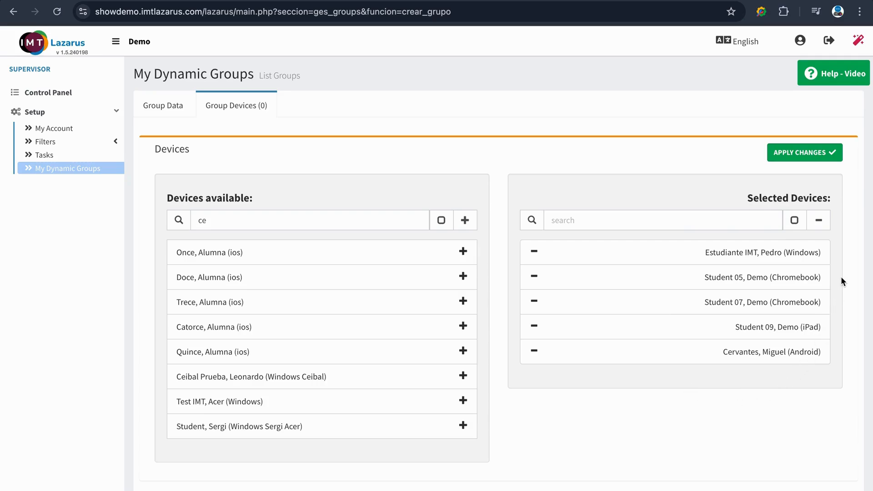
left_click(825, 156)
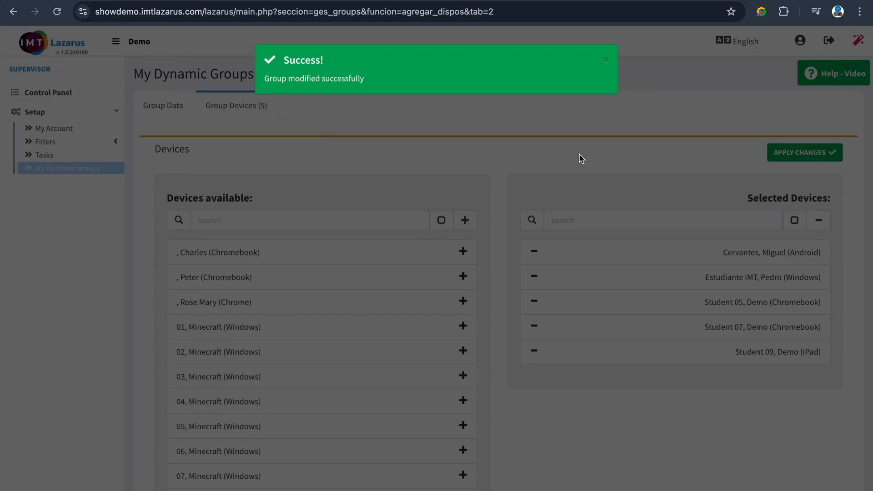
left_click(606, 60)
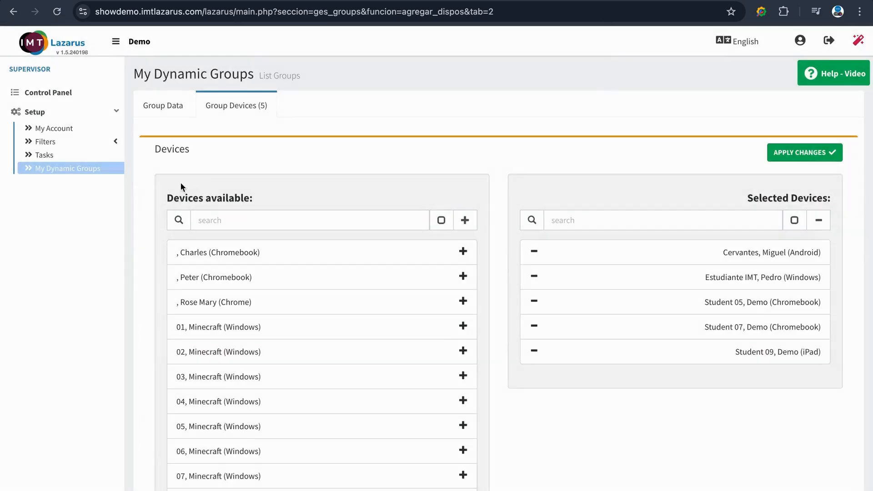
Step: Check the dynamic groups list and display the devices of My Dynamic Group 1 on the control panel
left_click(84, 170)
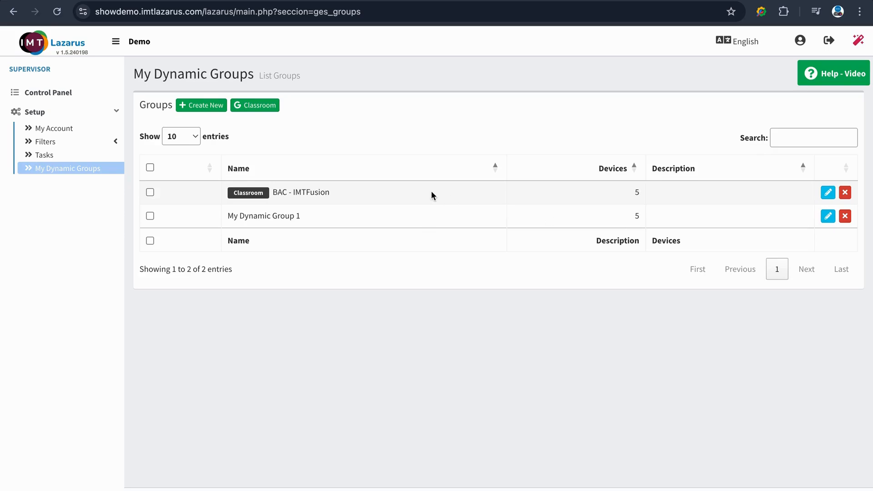
left_click(76, 97)
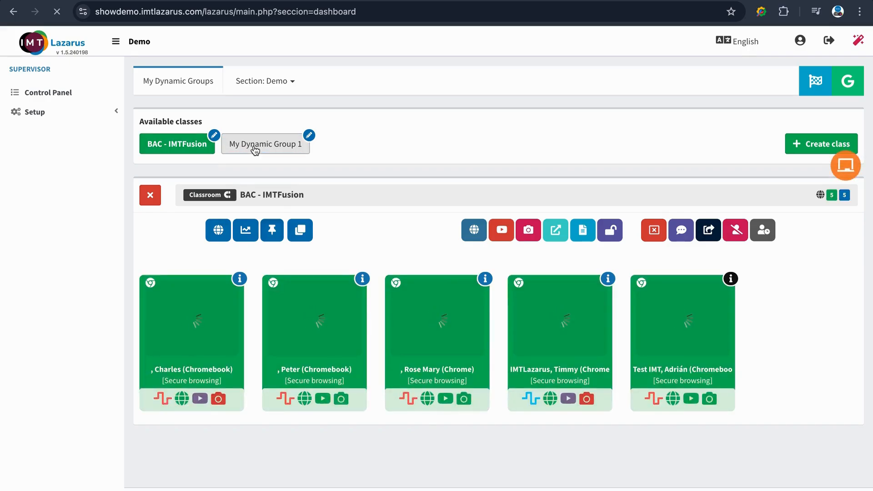
left_click(253, 147)
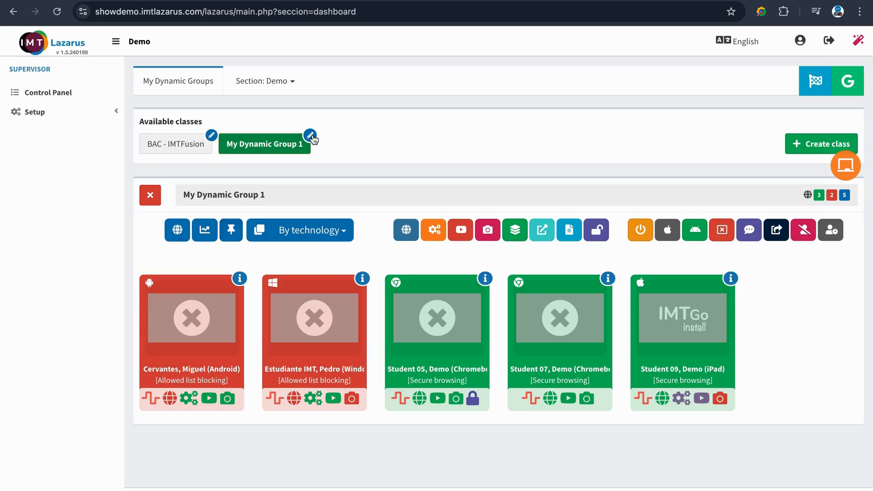
Step: Edit My Dynamic Group 1 from the groups list and remove the Android device and the Student 05 Chromebook from its selected devices
left_click(102, 113)
left_click(89, 172)
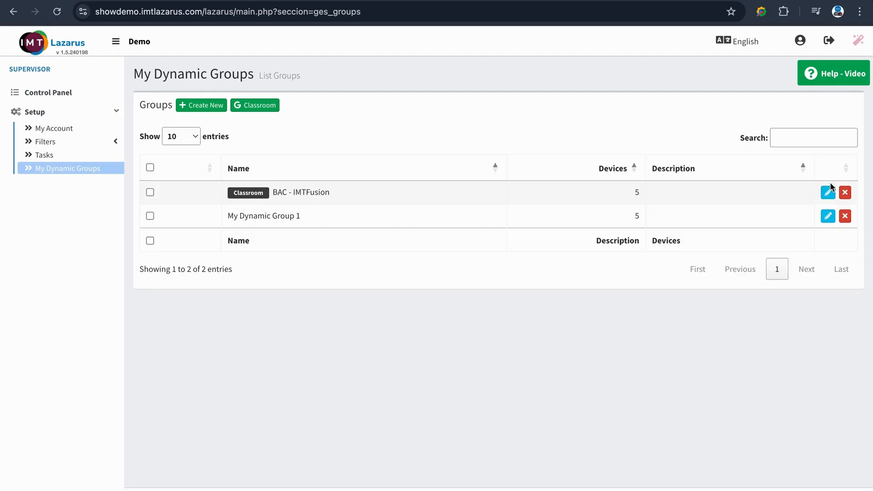
left_click(828, 218)
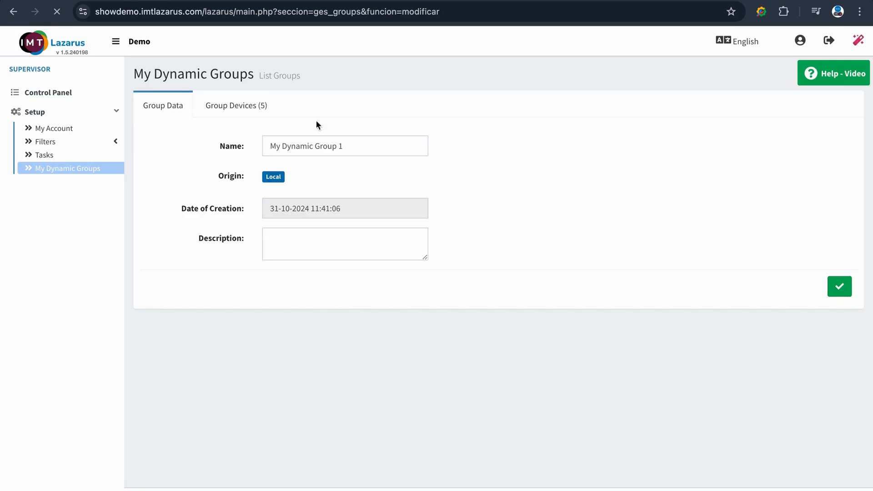
left_click(259, 109)
left_click(534, 251)
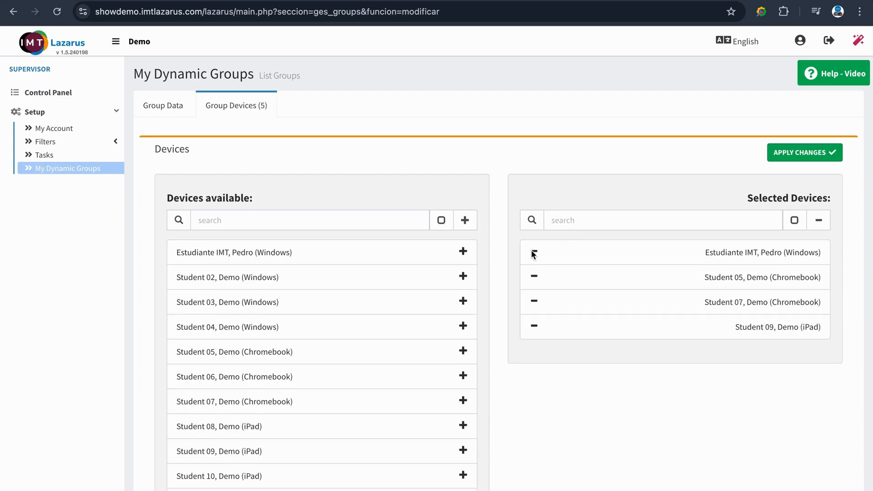
left_click(534, 278)
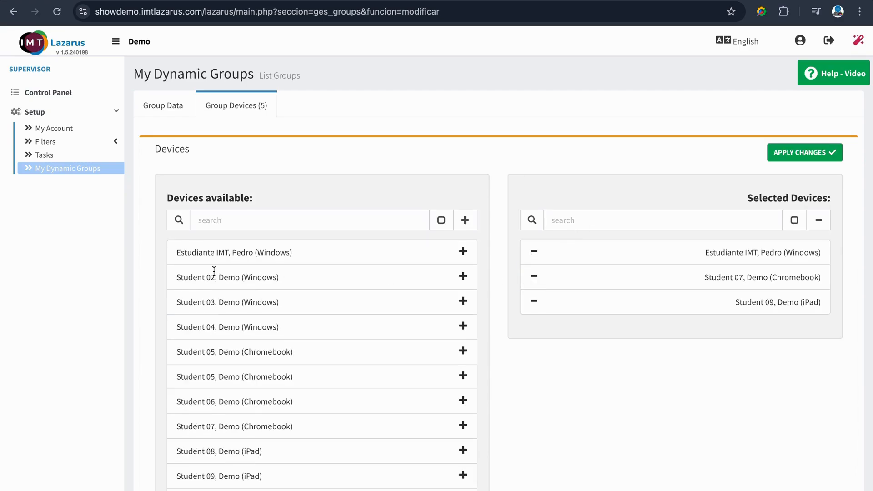
Step: Add the first available Windows device and the Student 05 and Student 07 Chromebooks to the group, and apply the changes
left_click(463, 252)
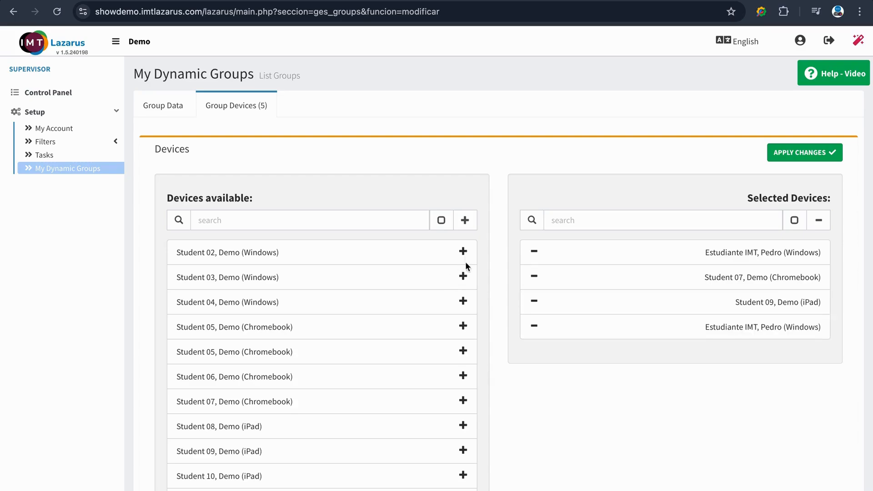
left_click(462, 350)
left_click(463, 376)
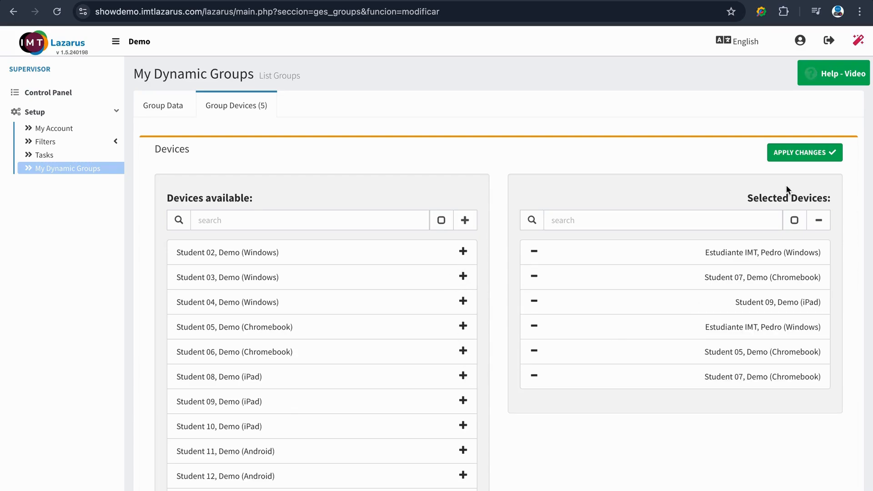
left_click(831, 155)
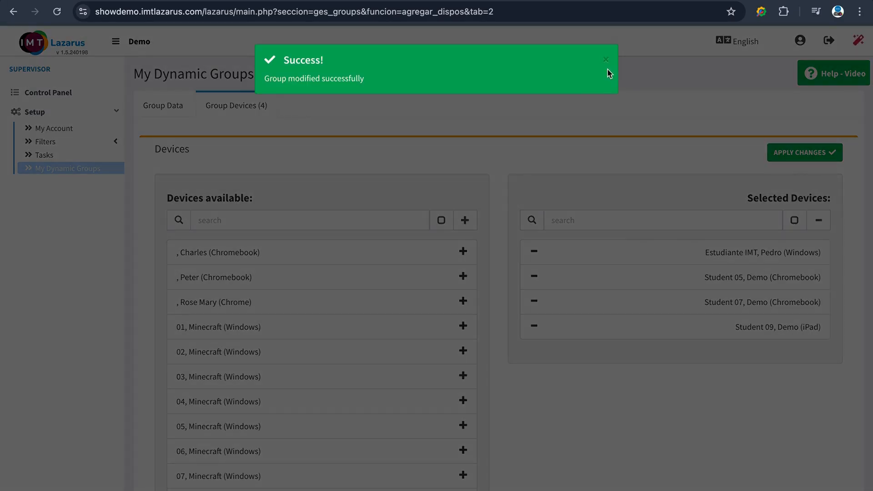
left_click(607, 61)
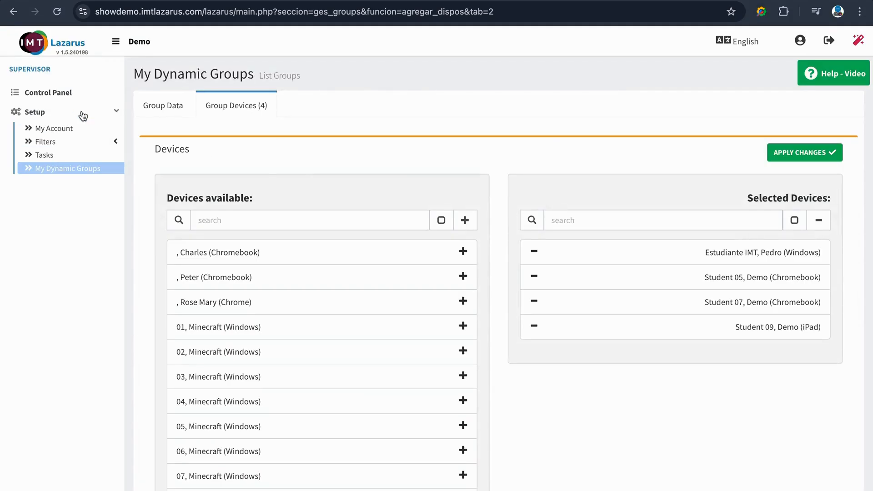